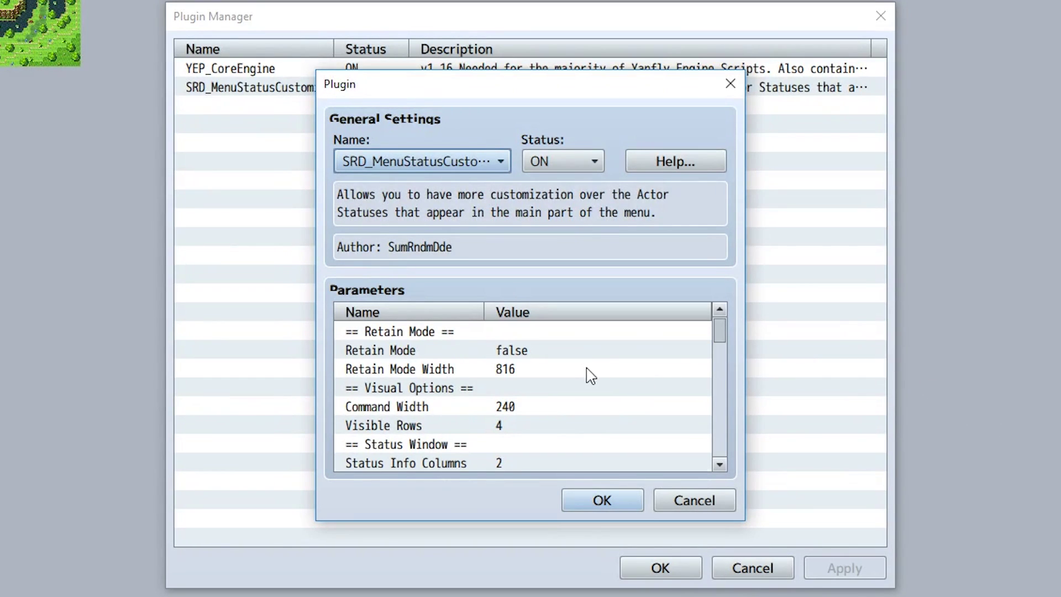
Set the Status Info Columns parameter to 3
scroll(589, 374, "down", 1)
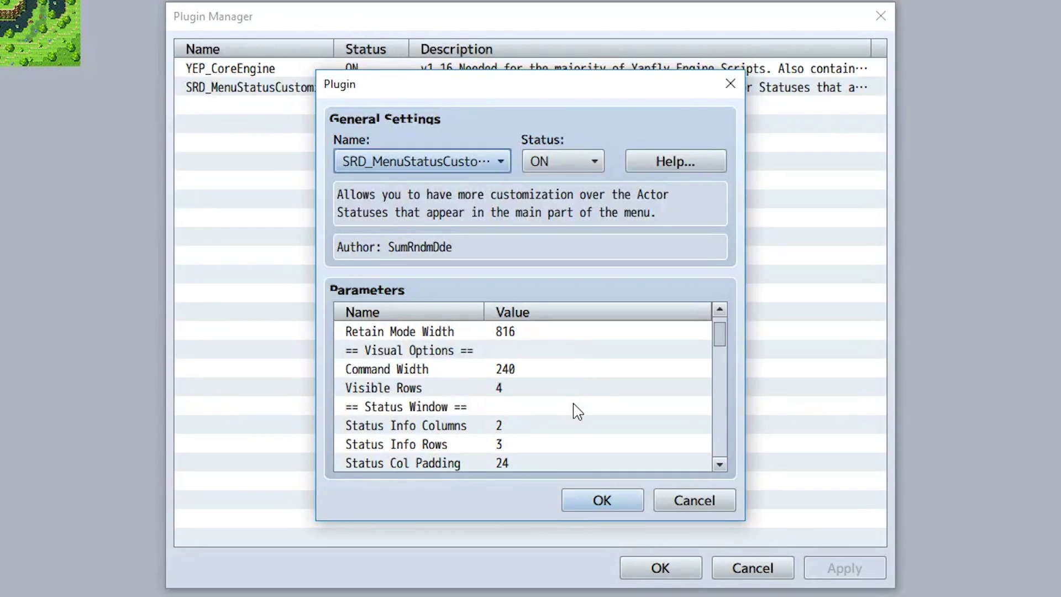
double_click(522, 426)
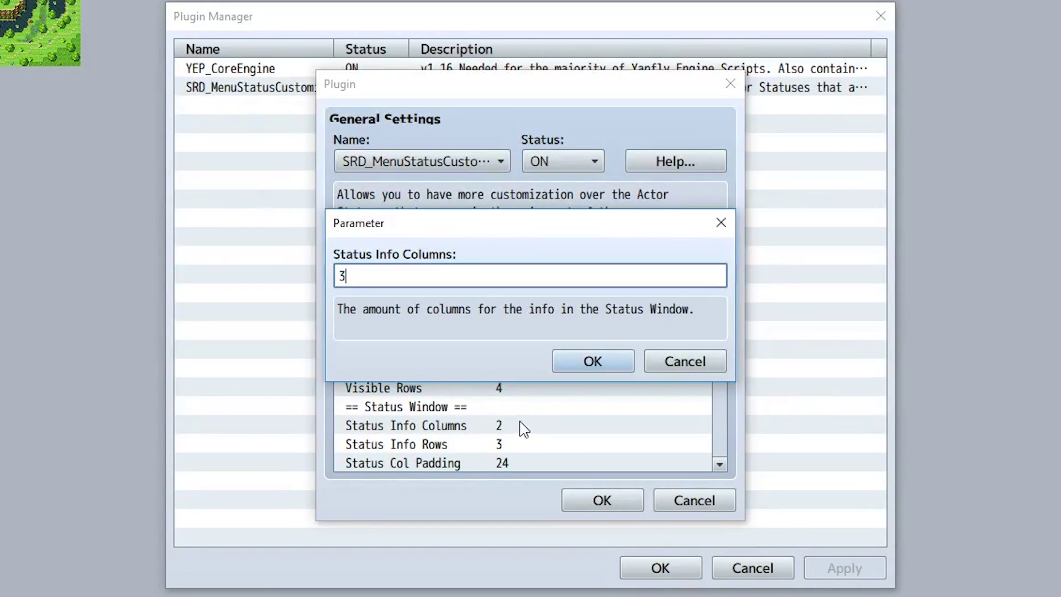
left_click(569, 368)
left_click(526, 447)
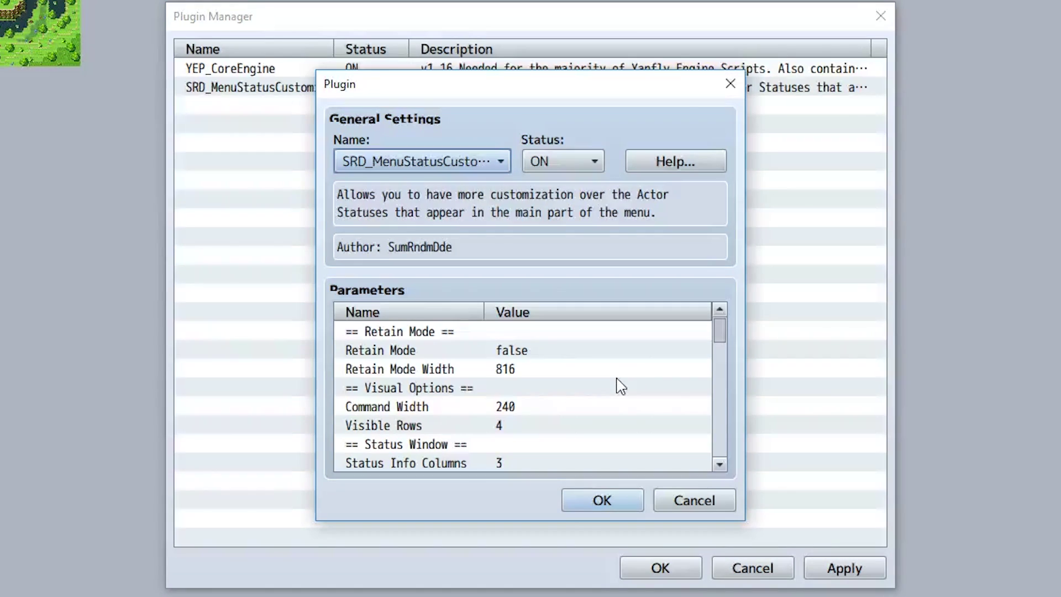
Review the status column and row parameters, along with the Show Name and Name Location settings
scroll(620, 384, "down", 1)
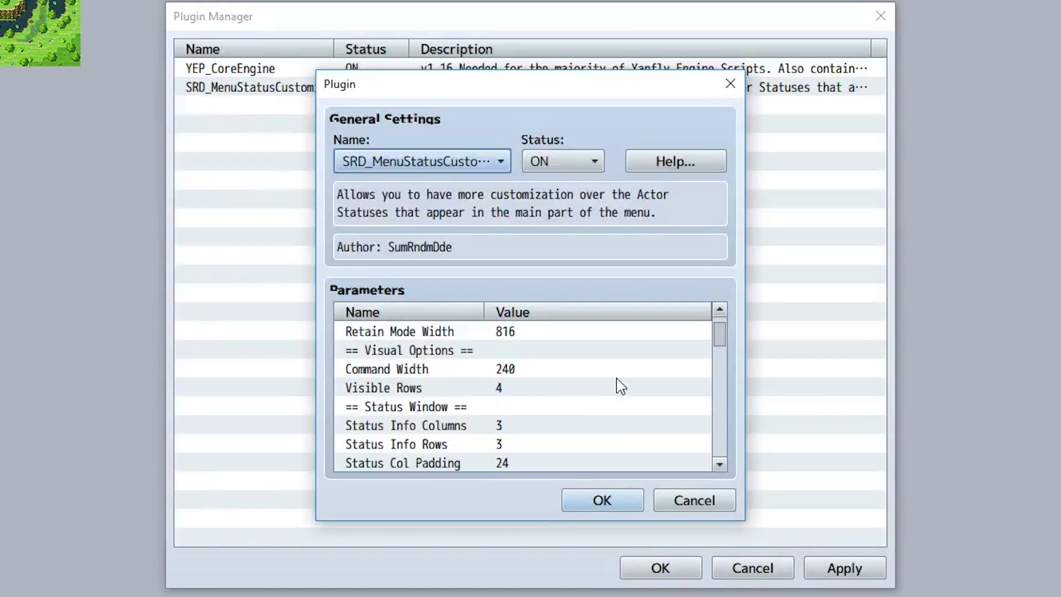
left_click(546, 431)
left_click(546, 446)
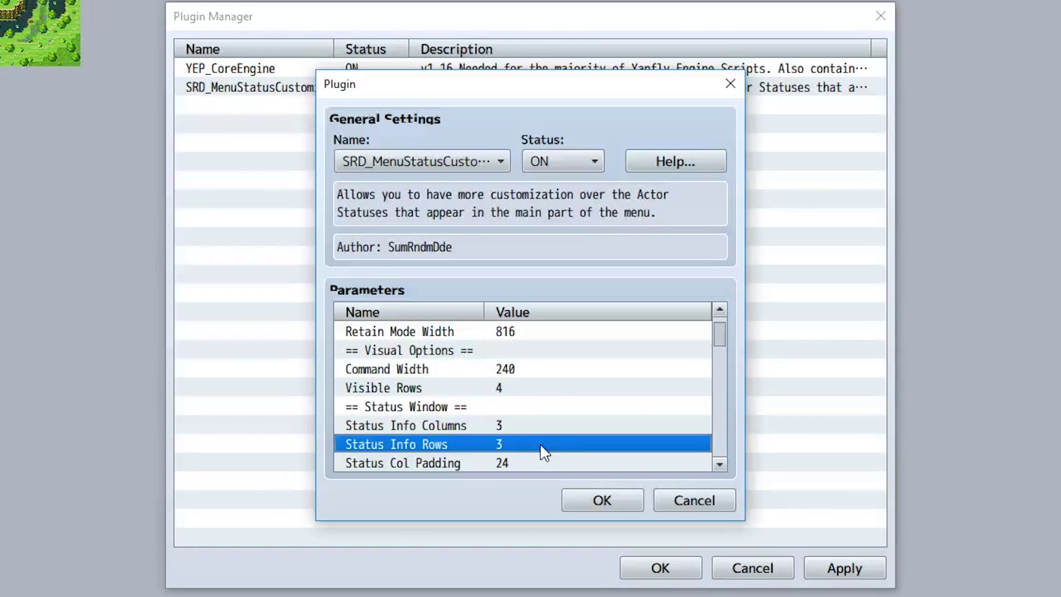
scroll(543, 452, "down", 2)
scroll(546, 452, "down", 2)
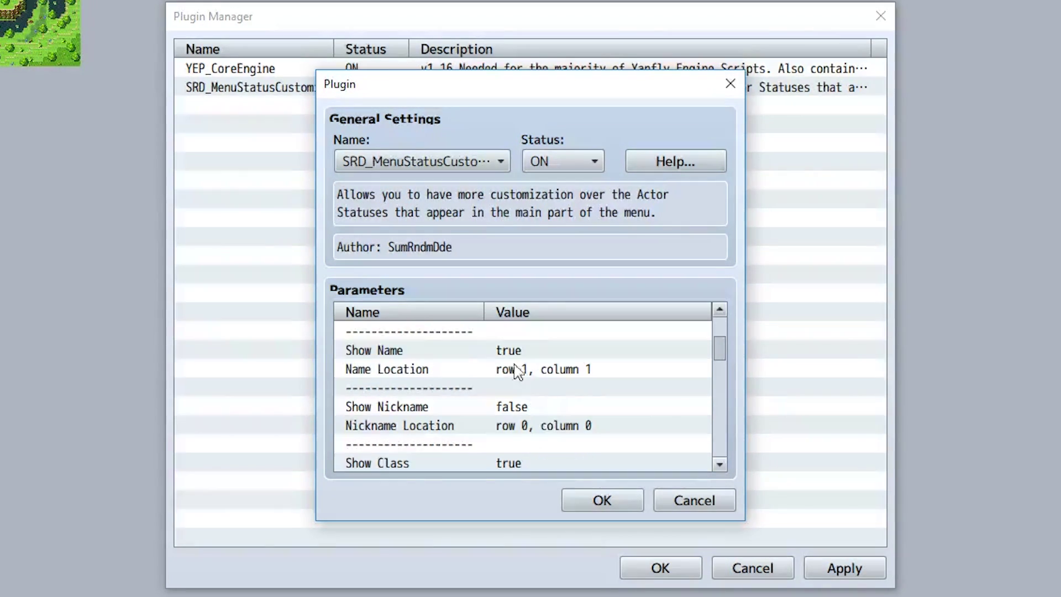
left_click(474, 354)
double_click(473, 354)
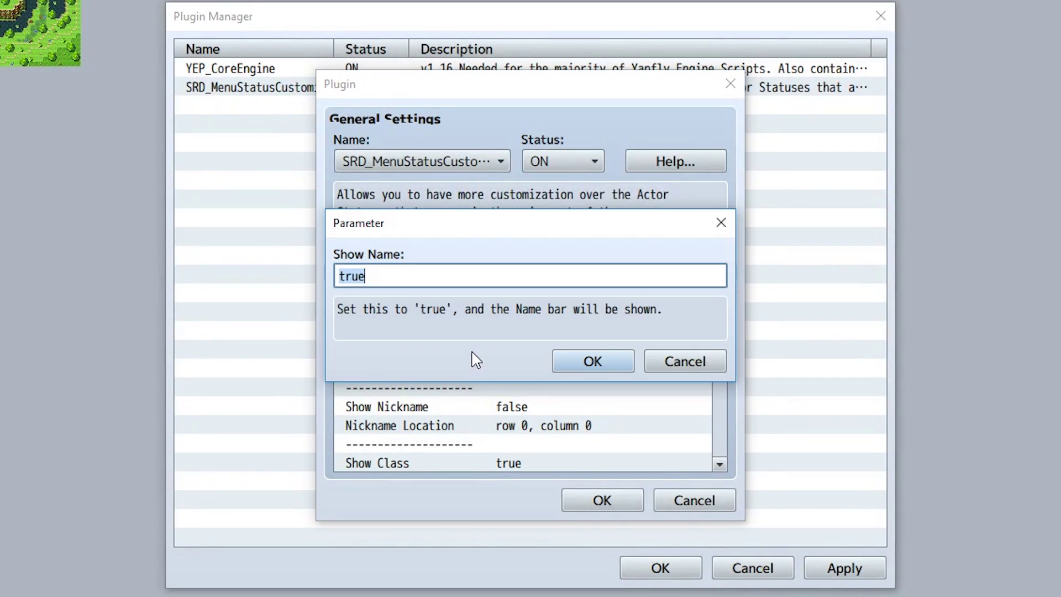
left_click(570, 361)
double_click(515, 369)
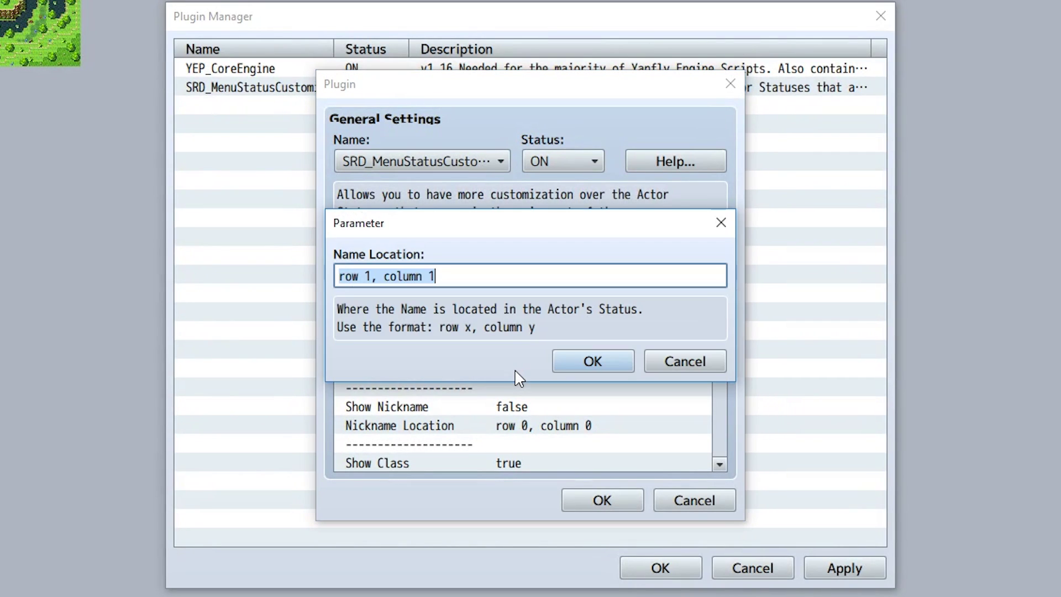
left_click(587, 366)
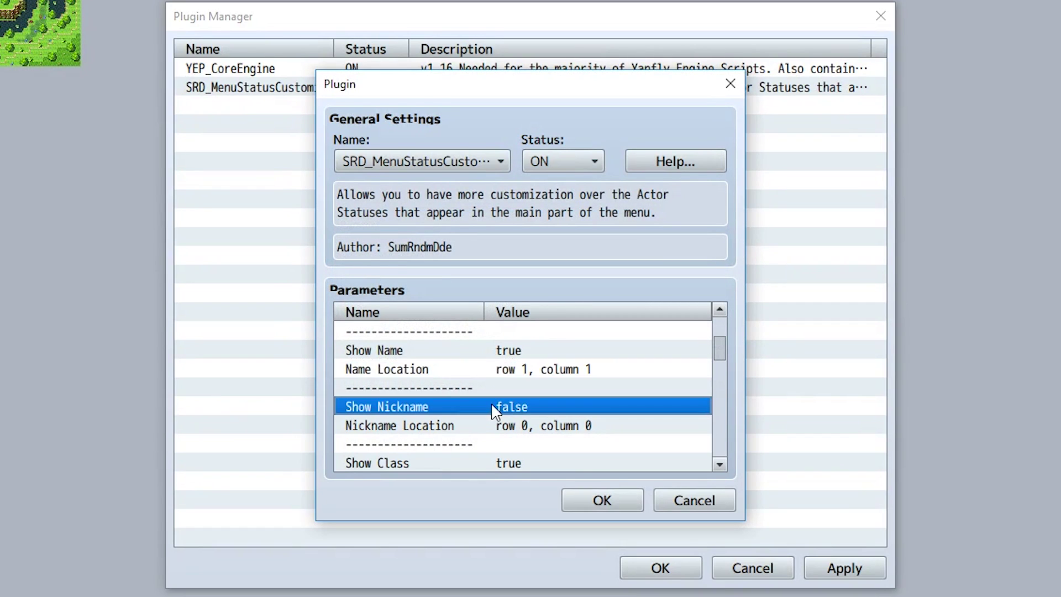
Set Show Nickname to true and Nickname Location to row 2, column 3
double_click(491, 405)
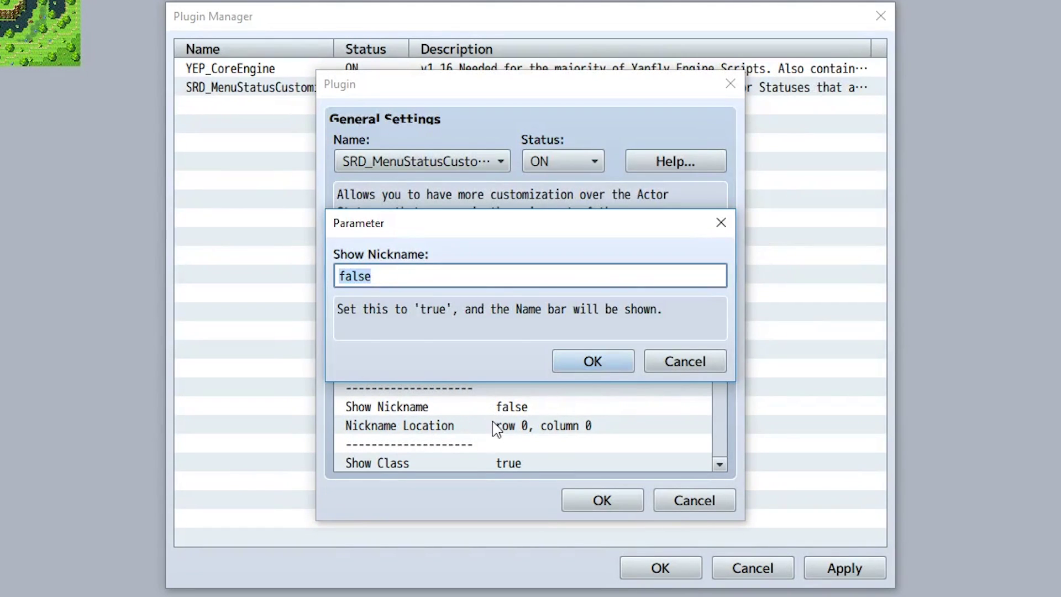
type("true")
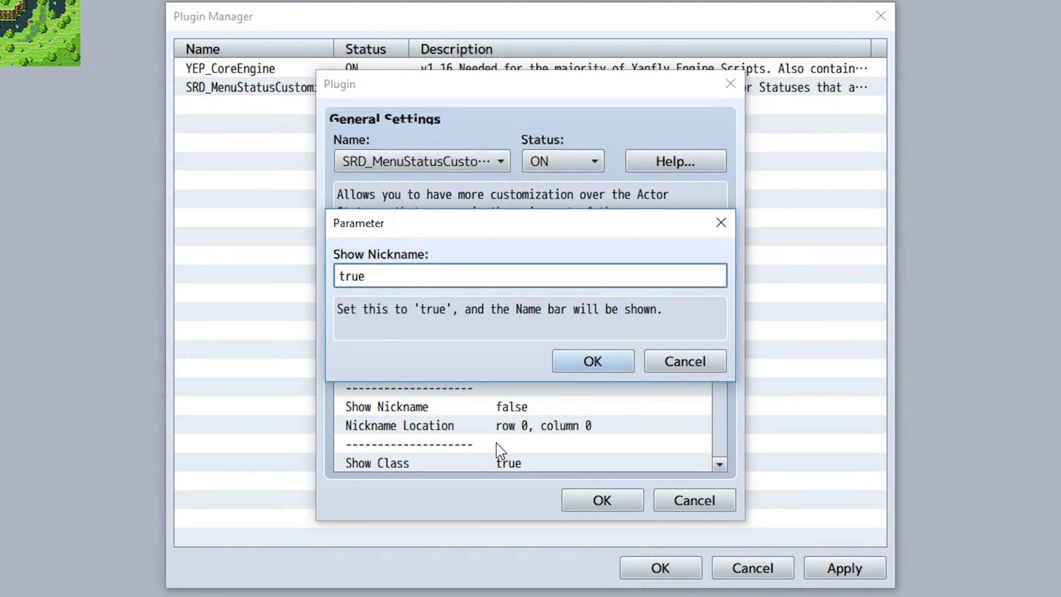
left_click(602, 362)
left_click(555, 431)
double_click(556, 431)
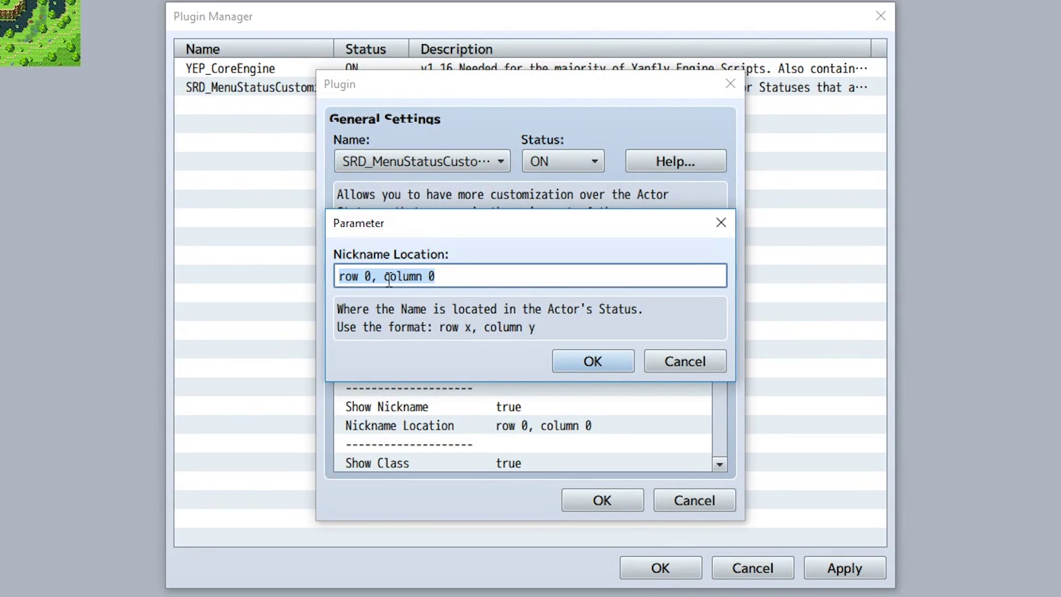
double_click(368, 277)
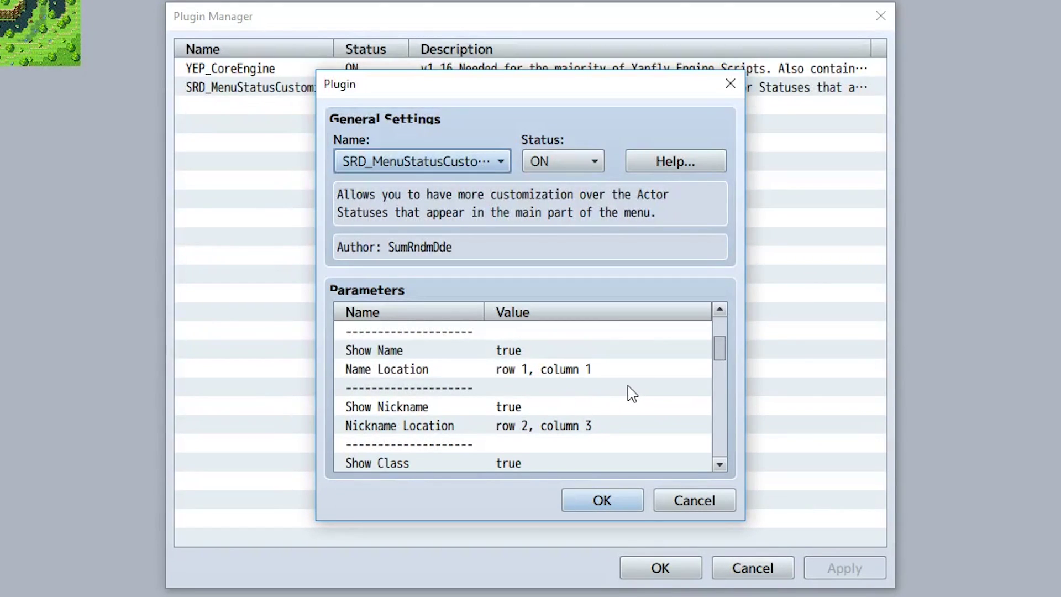
Examine the show and location parameters from Show Name through Show EXP Bar
left_click(522, 352)
left_click(508, 409)
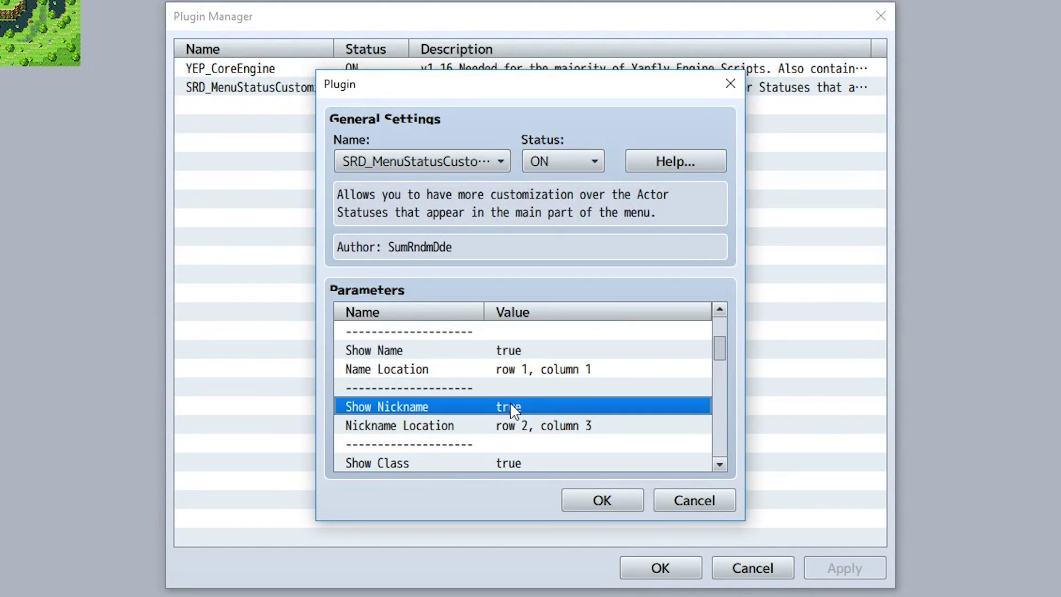
scroll(508, 412, "down", 1)
left_click(508, 409)
scroll(500, 409, "down", 1)
left_click(498, 421)
scroll(487, 417, "down", 1)
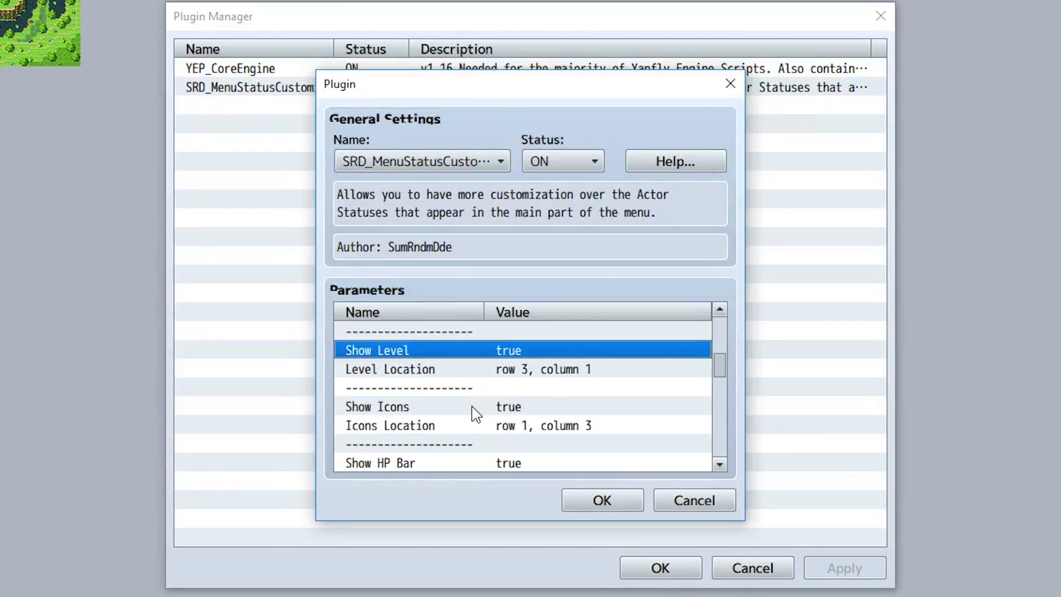
left_click(474, 408)
scroll(471, 411, "down", 1)
scroll(470, 412, "down", 1)
left_click(463, 409)
scroll(458, 409, "down", 1)
left_click(457, 409)
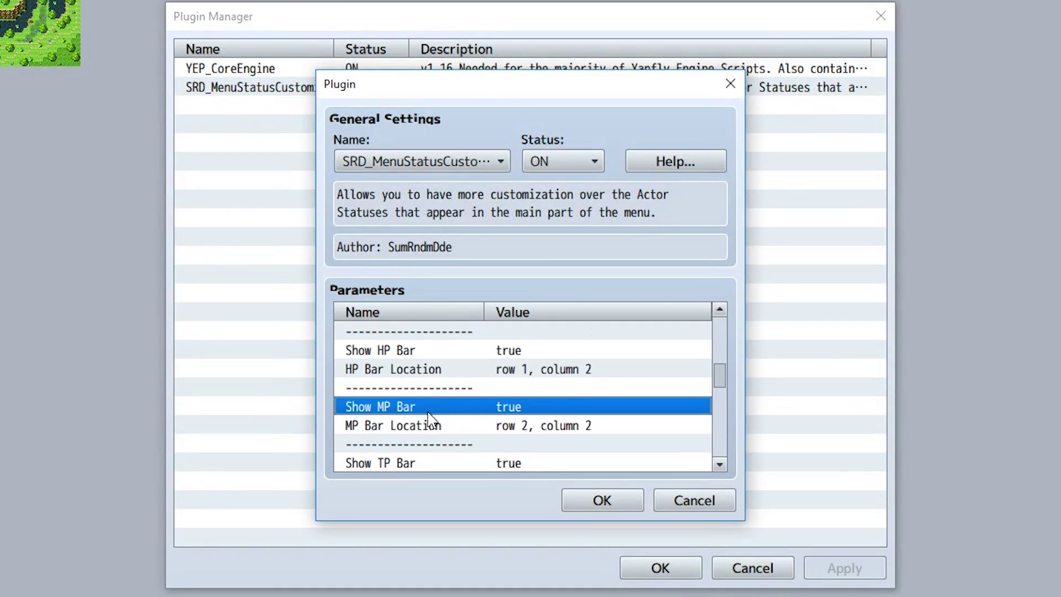
scroll(436, 413, "down", 1)
left_click(428, 408)
scroll(427, 407, "down", 1)
scroll(427, 407, "down", 1)
left_click(429, 408)
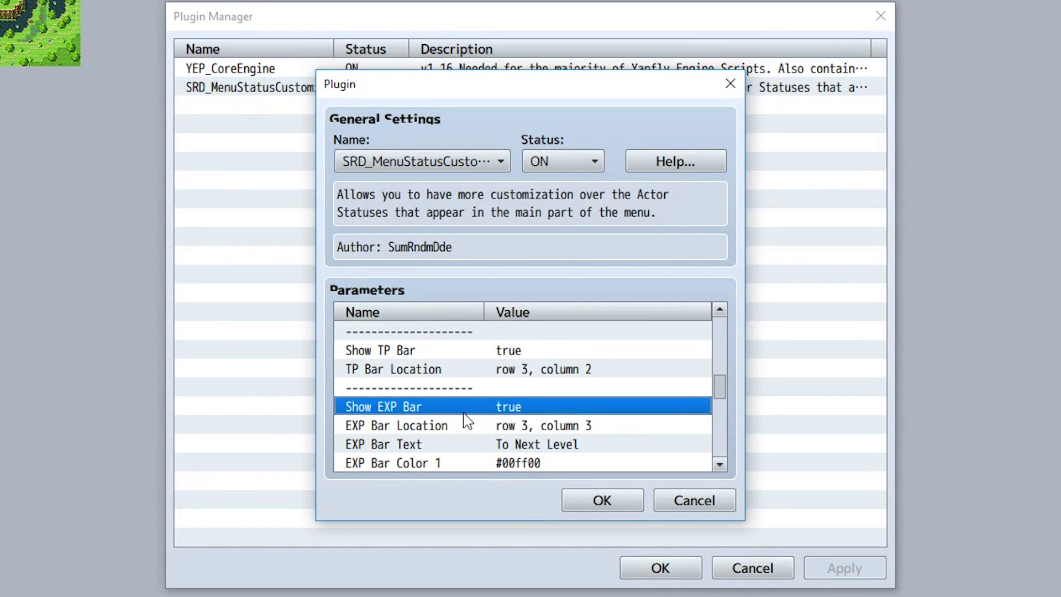
Set Show TP Bar to false and review the TP Bar Location
double_click(461, 350)
type("false")
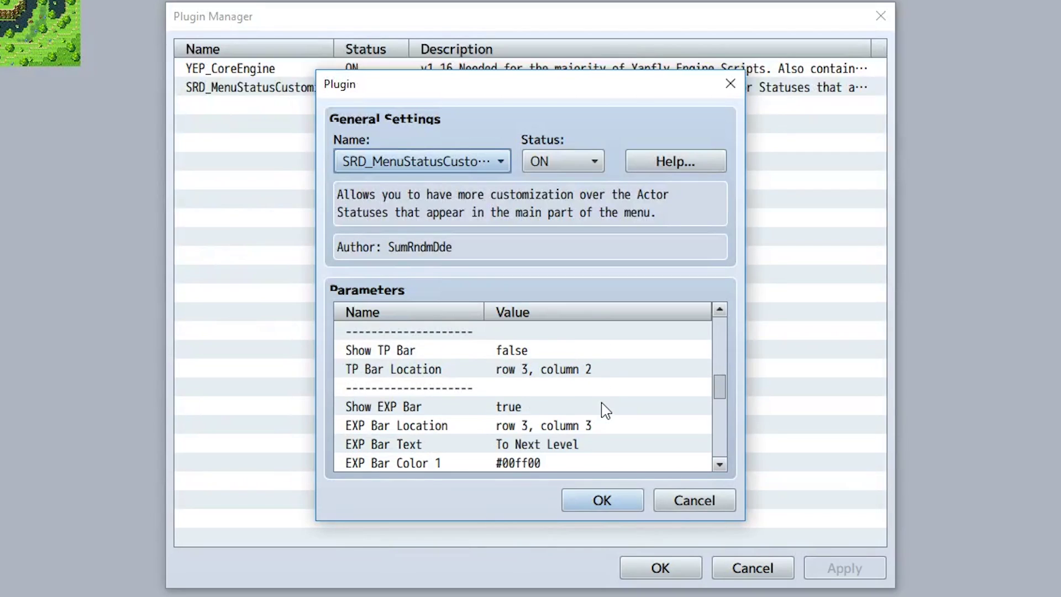
left_click(526, 410)
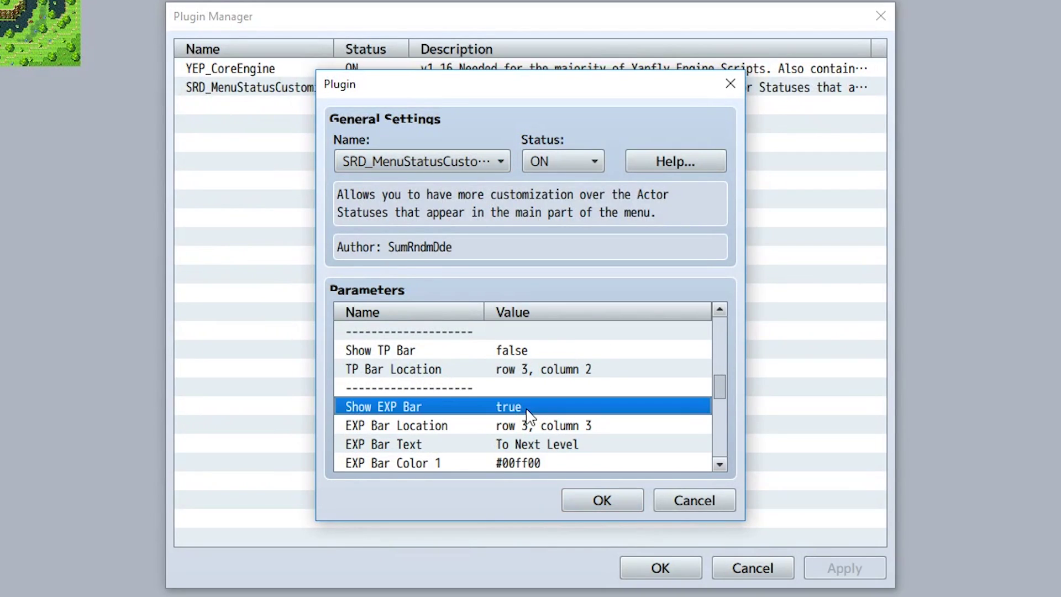
left_click(479, 373)
double_click(476, 374)
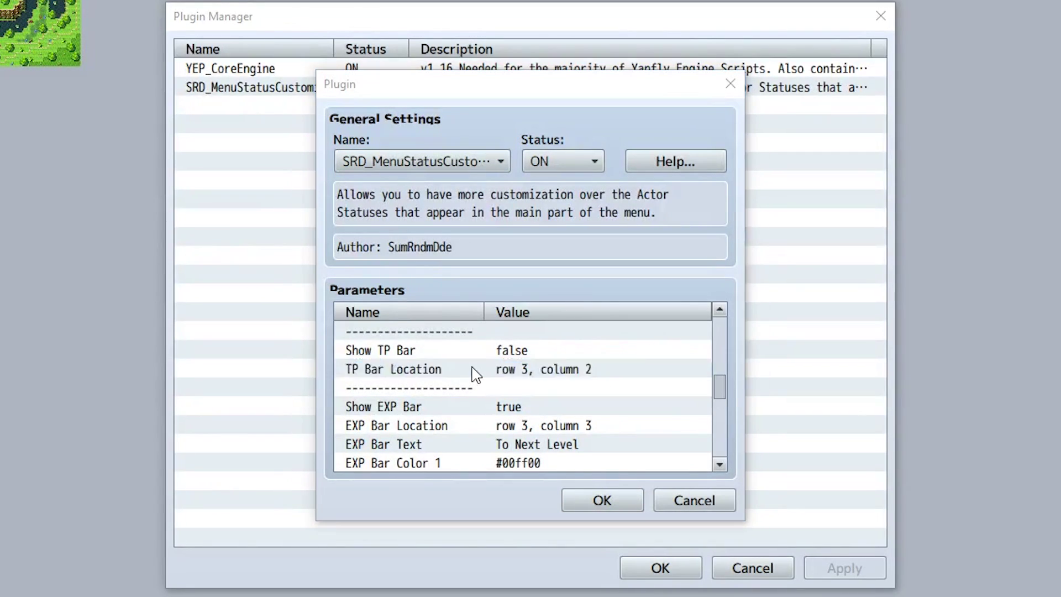
left_click(366, 276)
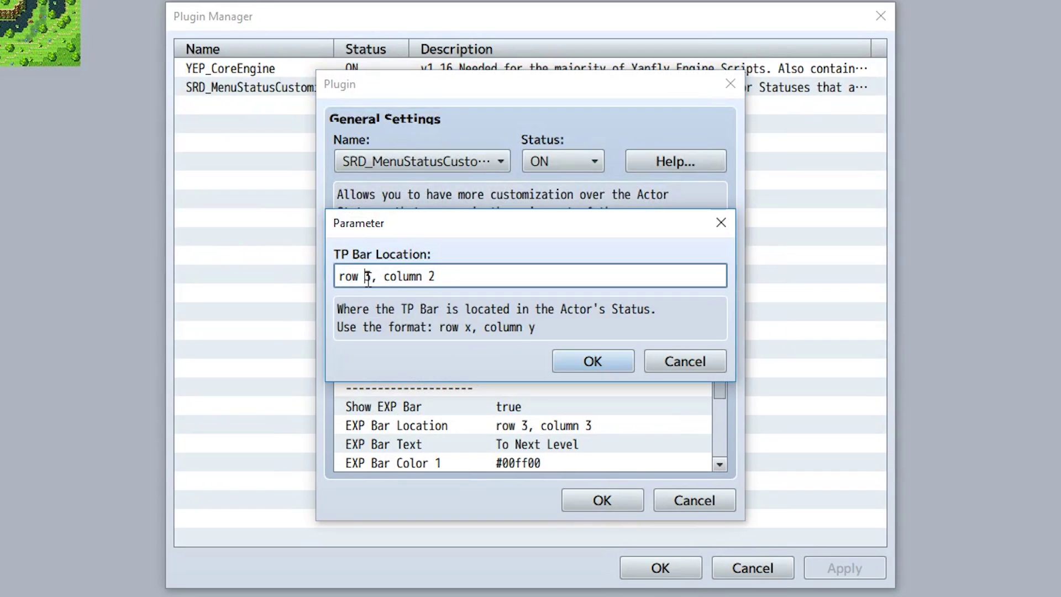
left_click(575, 362)
Set EXP Bar Location to row 3, column 2
double_click(518, 421)
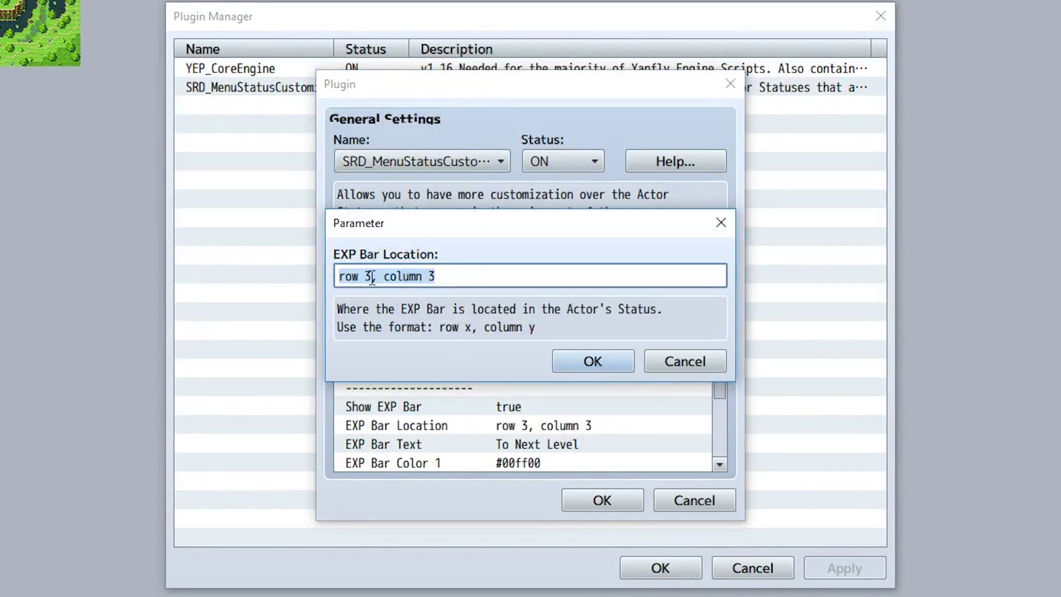
left_click(446, 277)
type("2")
left_click(592, 361)
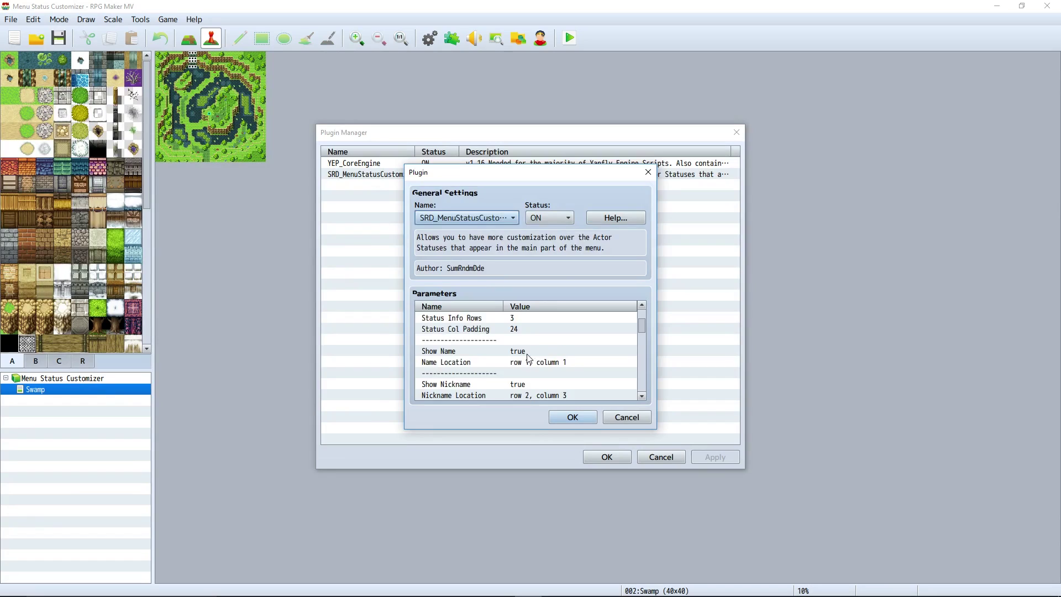
Set Nickname Location to row 1, column 2
double_click(453, 362)
type("1")
key("End")
key("BackSpace")
type("2")
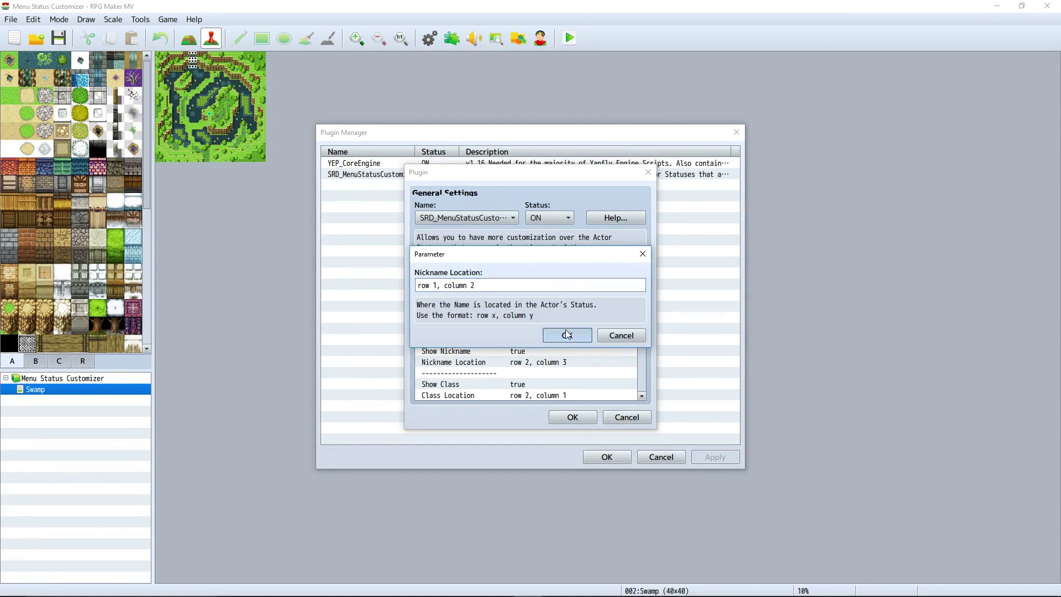
left_click(567, 335)
Set Class Location to row 1, column 3 and check the Level Location
scroll(453, 362, "down", 1)
double_click(453, 362)
left_click(441, 287)
left_click(567, 335)
scroll(567, 349, "down", 1)
double_click(552, 362)
left_click(567, 335)
Set HP Bar Location to row 2, column 1 and MP Bar Location to row 2, column 2
scroll(552, 354, "down", 3)
double_click(541, 350)
left_click(567, 335)
left_click(540, 351)
double_click(540, 351)
left_click(567, 335)
Set Show TP Bar to true and TP Bar Location to row 2, column 3
double_click(540, 373)
type("true")
left_click(568, 335)
double_click(545, 385)
left_click(567, 335)
Set Icons Location to row 3, column 3
scroll(574, 354, "down", 2)
scroll(564, 364, "down", 2)
scroll(562, 364, "up", 14)
scroll(563, 364, "down", 7)
double_click(548, 362)
double_click(436, 285)
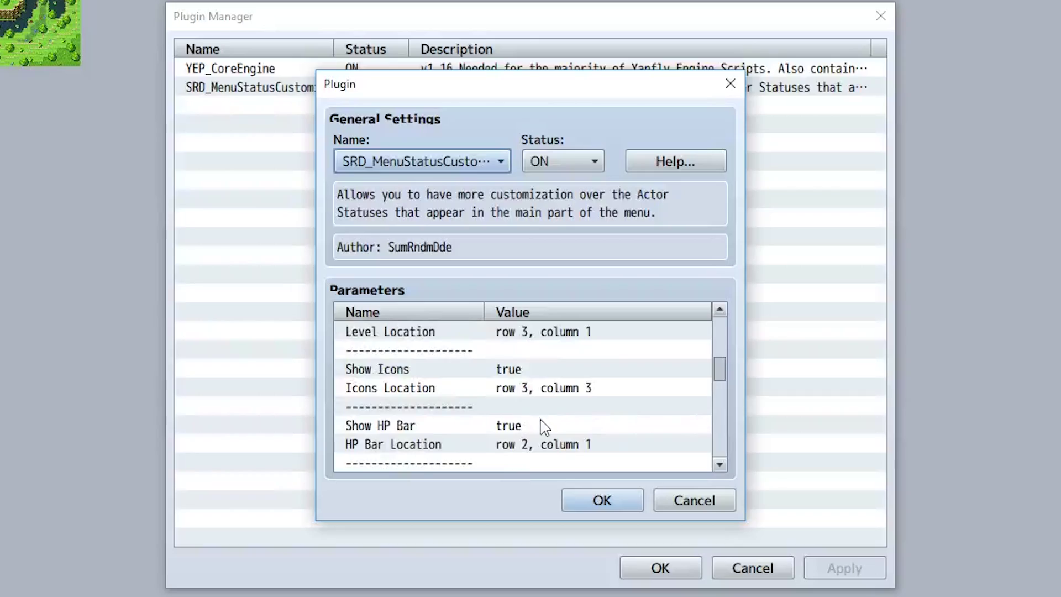
Set Status 1 Eval to "ATK: " + actor.atk and Status 1 Location to row 3, column 3
scroll(542, 426, "down", 2)
scroll(542, 426, "down", 4)
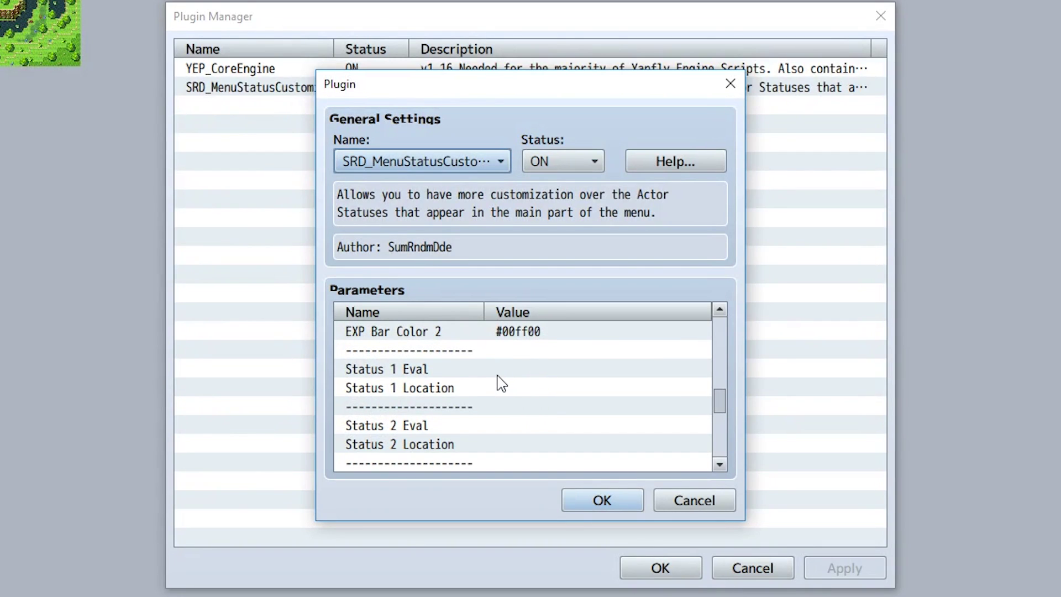
scroll(499, 384, "down", 1)
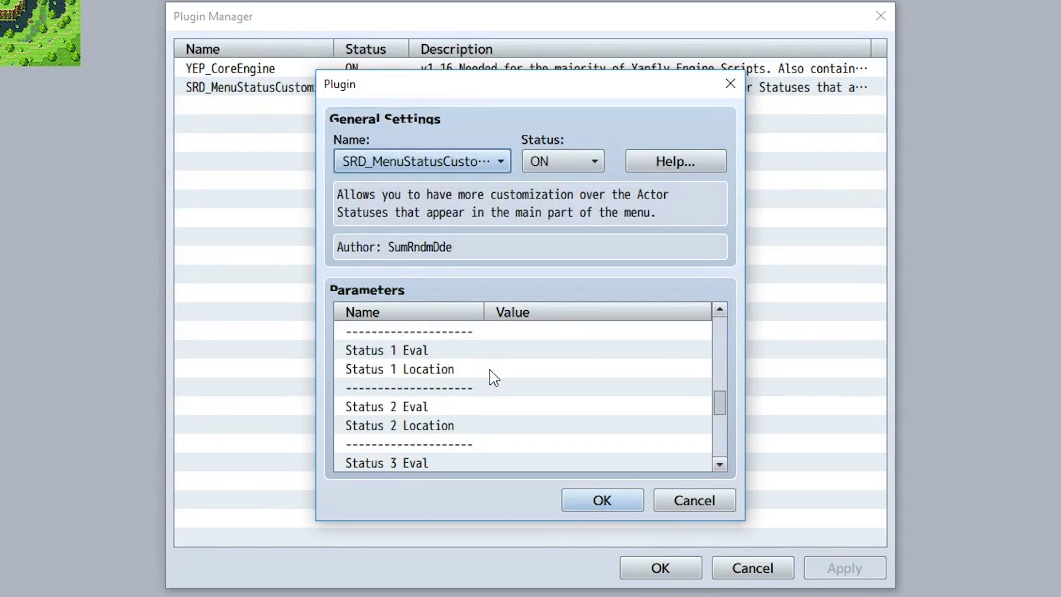
double_click(466, 354)
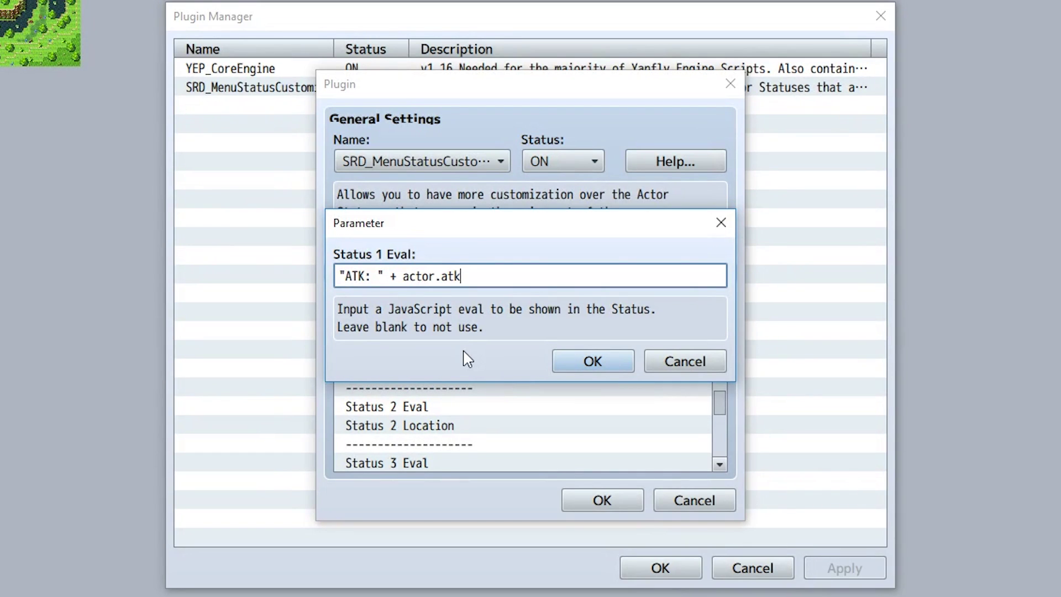
left_click(589, 362)
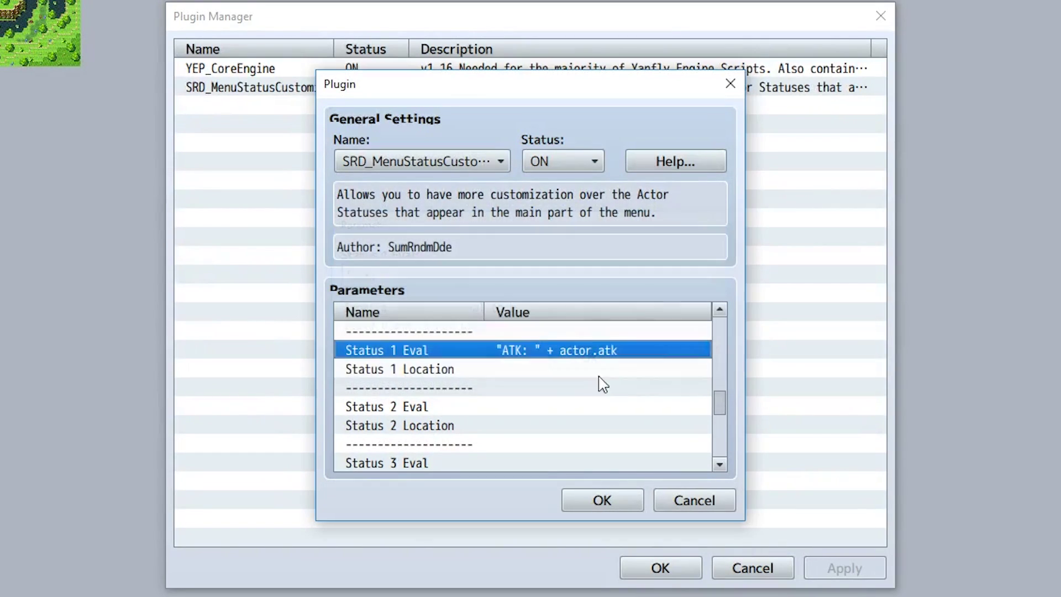
double_click(475, 368)
type("row 3,")
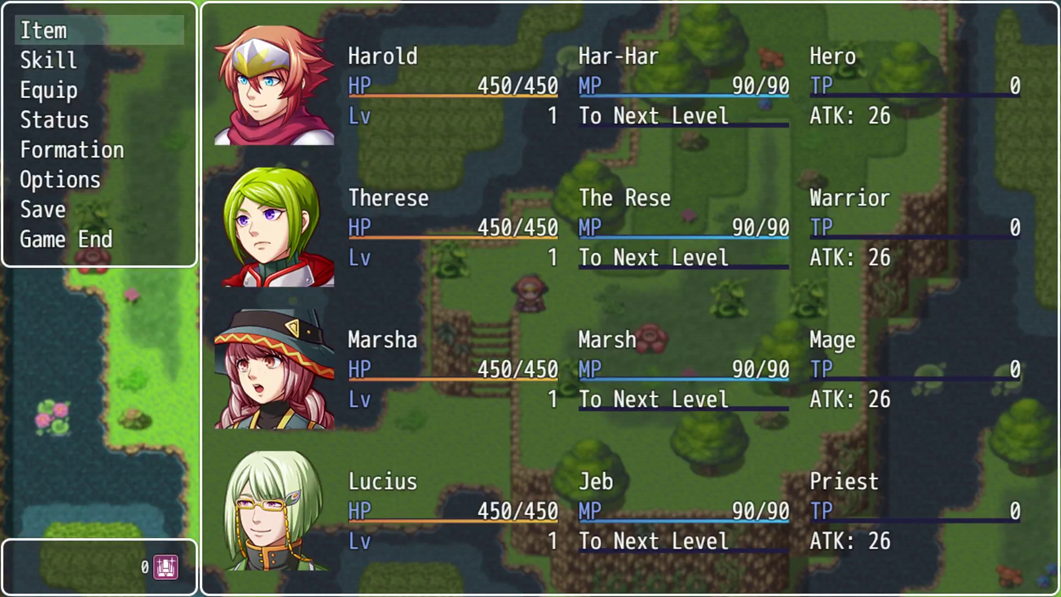
Test the customized in-game menu by browsing its commands and the actor statuses
key("Down")
key("Down")
key("Return")
key("Down")
key("Return")
key("Escape")
key("Down")
key("Down")
key("Return")
key("Escape")
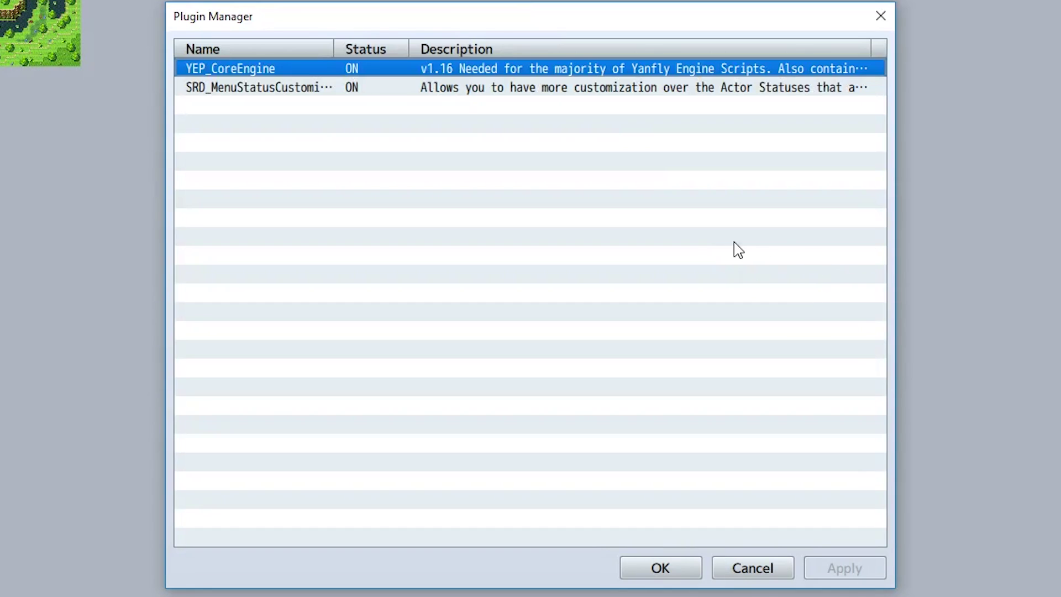
Add the YEP_JobPoints plugin to the project's plugin list with its status ON
double_click(573, 232)
left_click(475, 161)
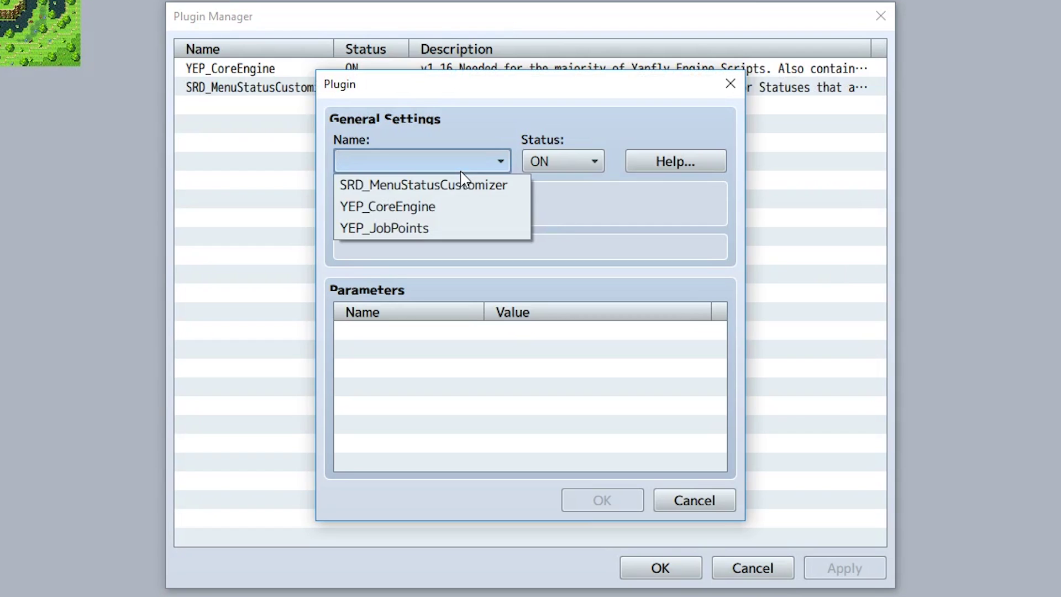
left_click(453, 224)
left_click(586, 500)
In SRD_MenuStatusCustomizer, change the Status 1 Eval label to "JP: " and replace the atk property with jp
double_click(367, 88)
scroll(559, 379, "down", 5)
scroll(561, 379, "down", 6)
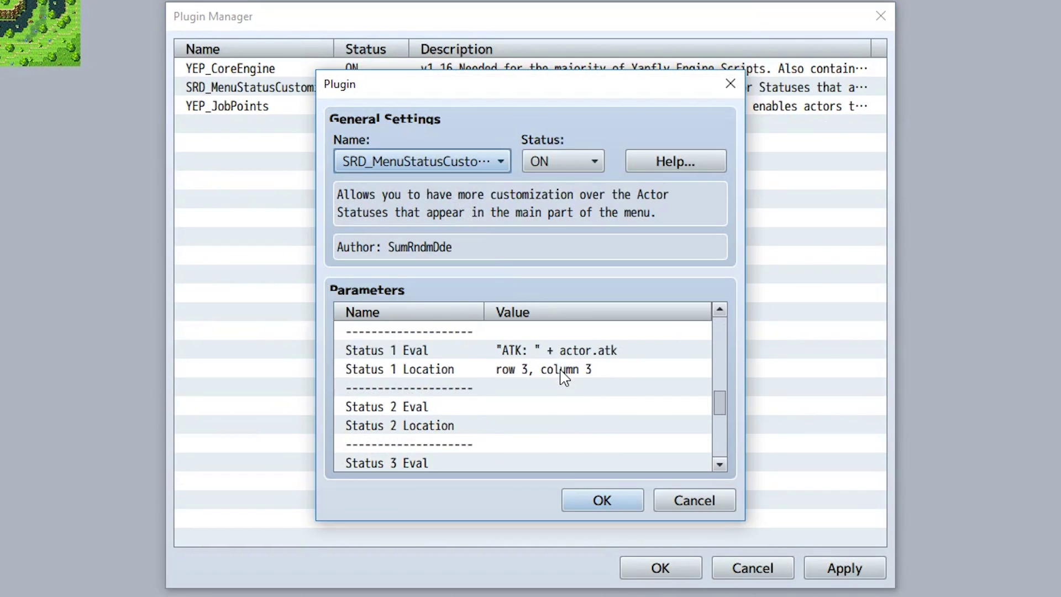
double_click(550, 333)
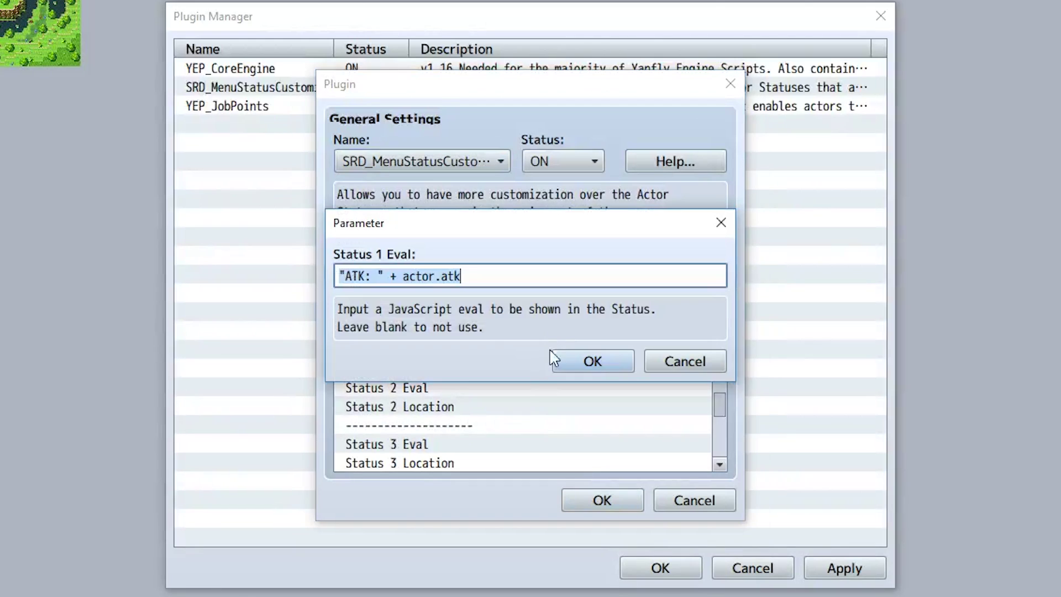
double_click(354, 276)
type("JP")
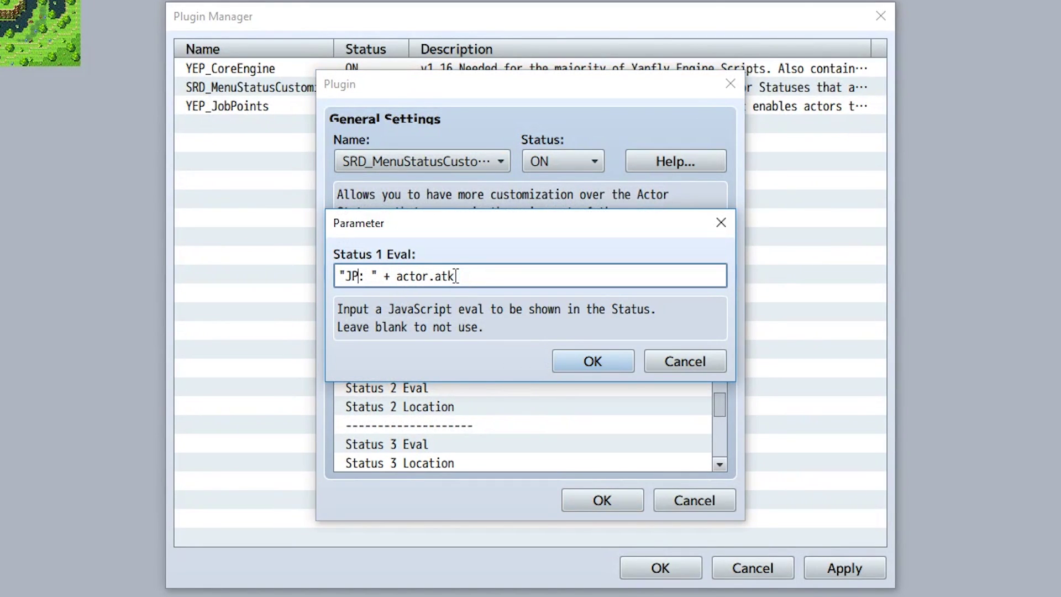
double_click(456, 275)
type("jp")
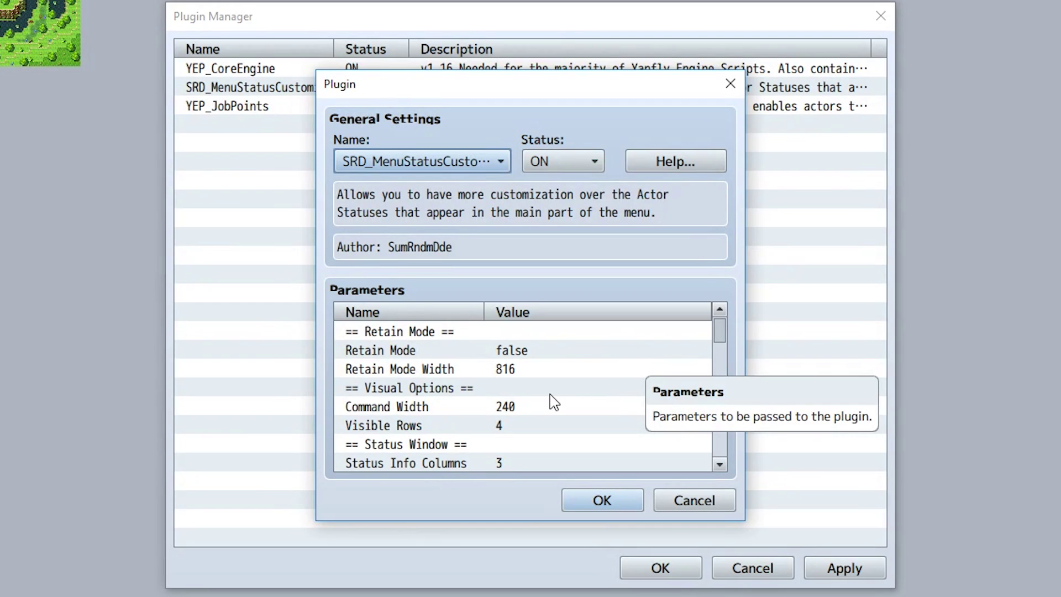
Look through the SRD_MenuStatusCustomizer parameters down to the EXP Bar settings
scroll(550, 400, "down", 8)
scroll(539, 396, "down", 4)
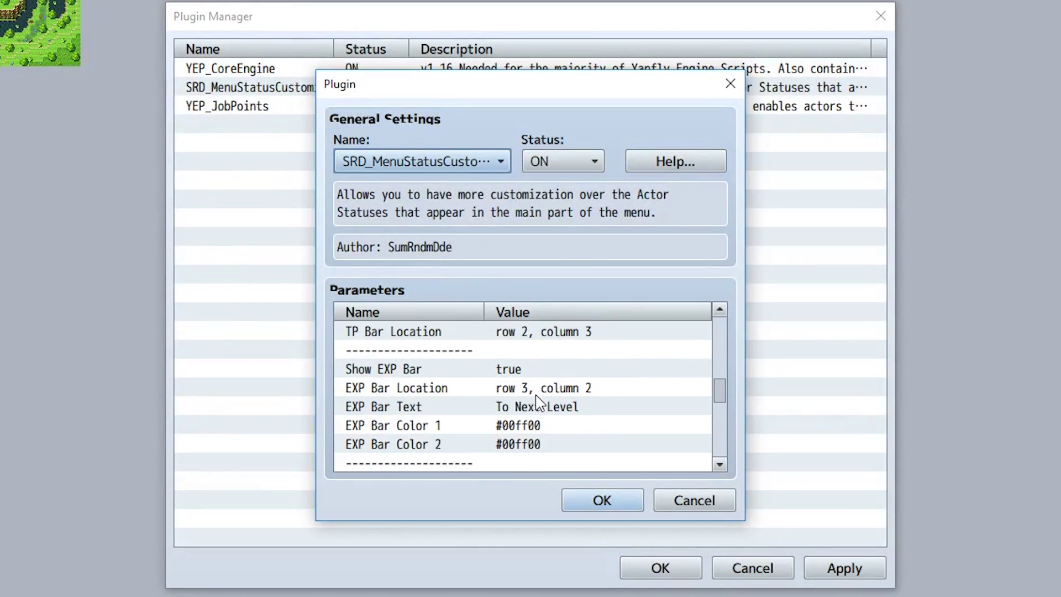